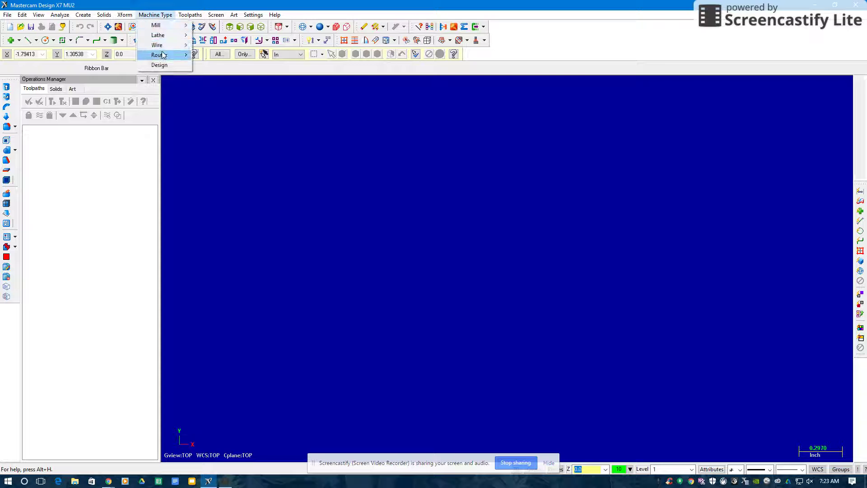
# Step: Review the router machine definition list, and select the TECHNO SERVO.RMD-7 router as the machine type
pyautogui.moveTo(161, 55)
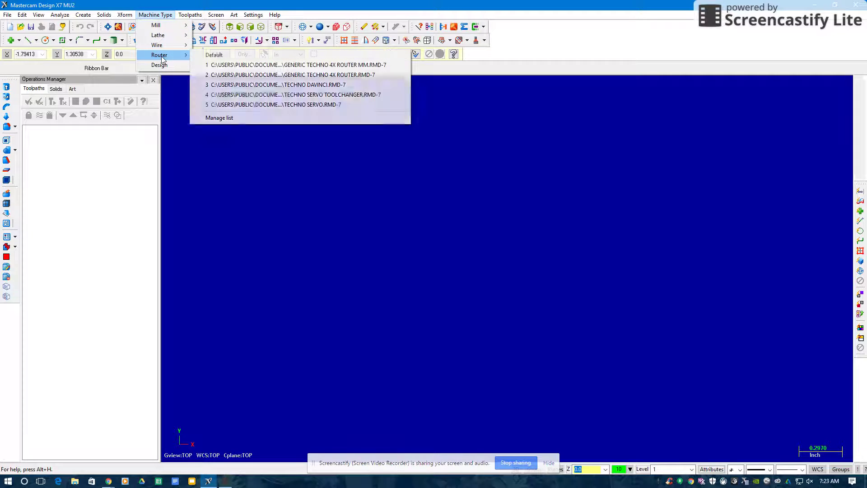
pyautogui.click(223, 118)
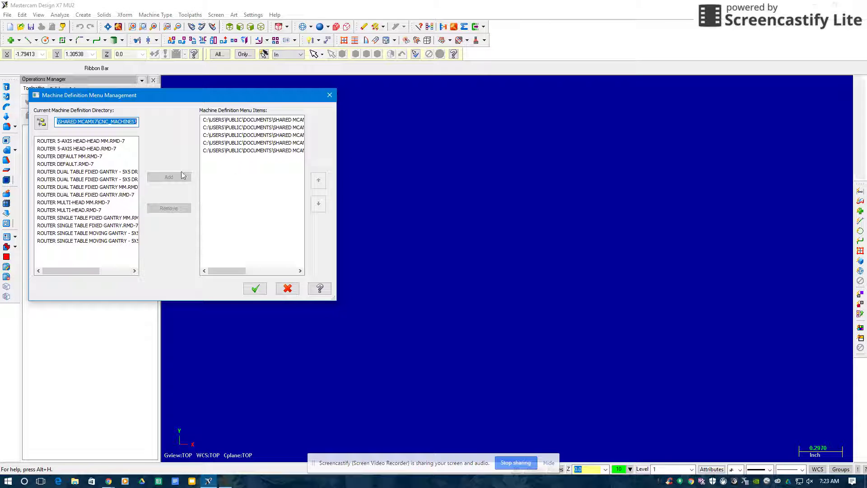
pyautogui.click(256, 288)
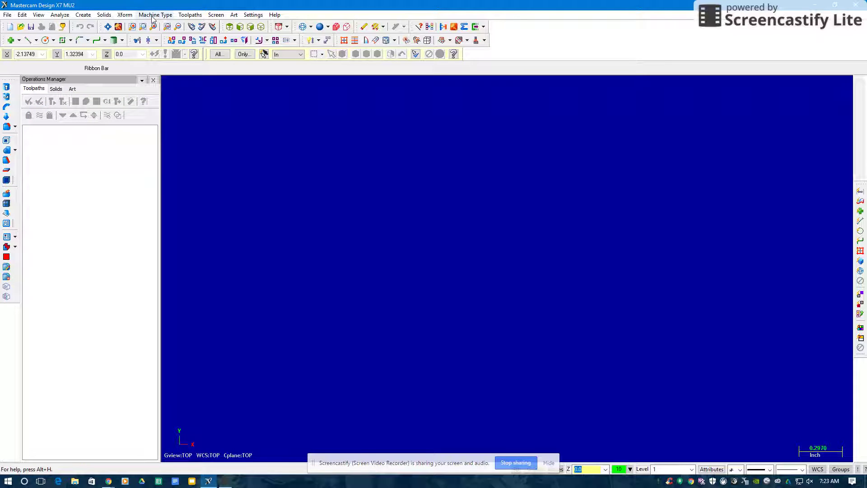
pyautogui.click(155, 14)
pyautogui.moveTo(153, 56)
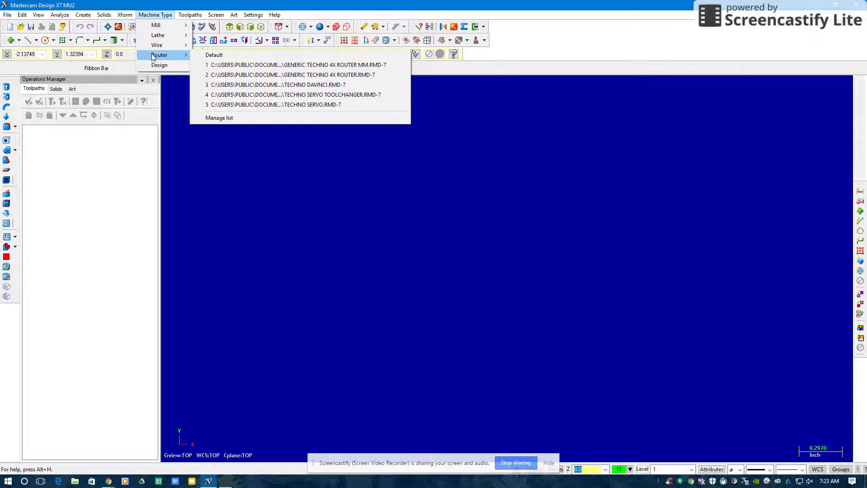
pyautogui.click(252, 104)
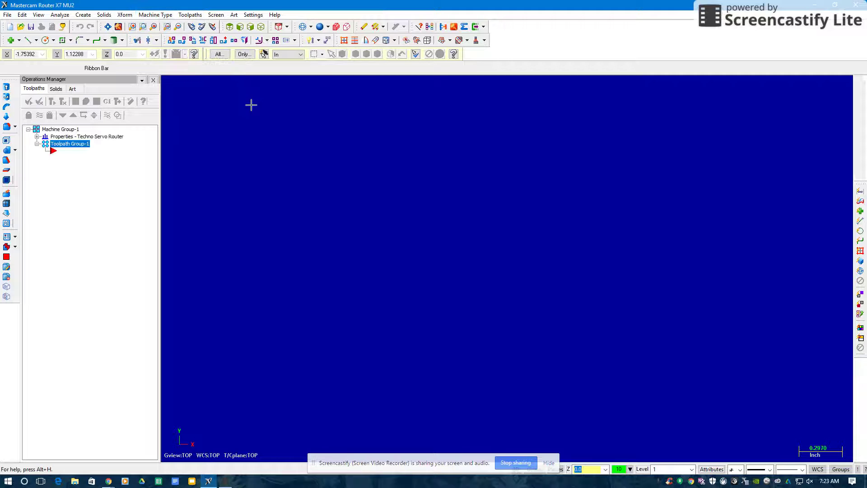
# Step: Open the machine group's stock setup and place the stock origin at the left corner of the block's top face
pyautogui.click(37, 136)
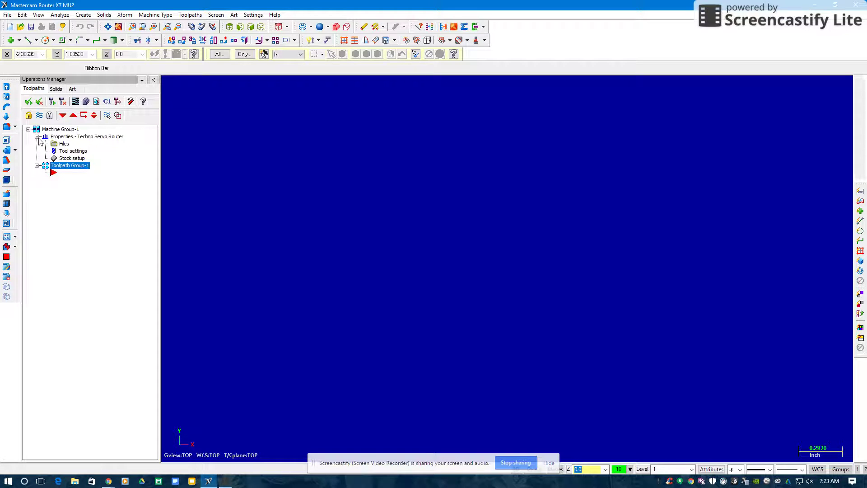
pyautogui.click(64, 159)
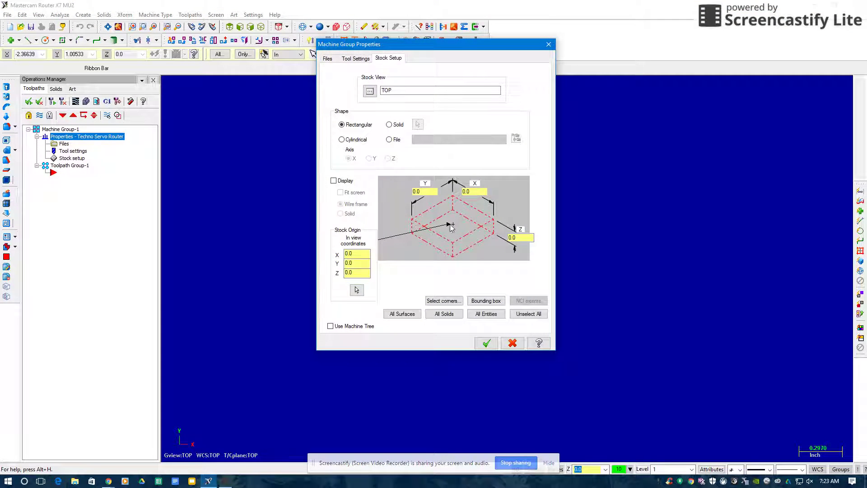
pyautogui.click(413, 220)
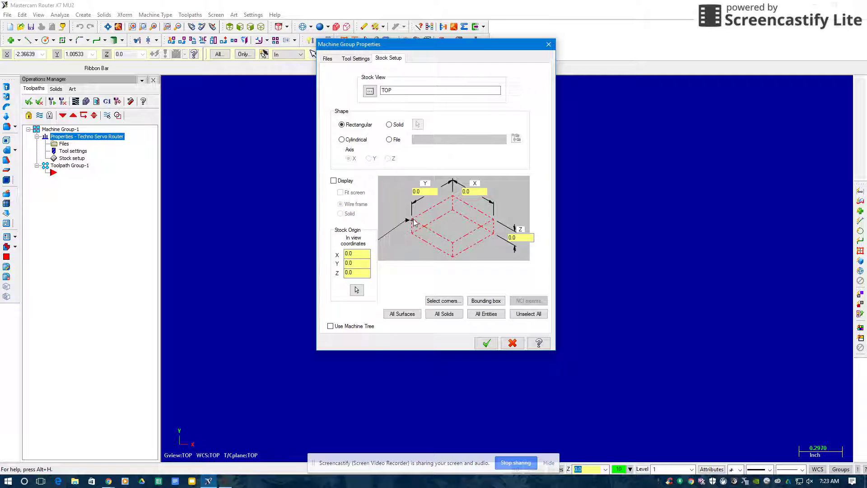
# Step: Size the rectangular stock to X 14.5, Y 11 and Z 0.75 inches, and turn on its display
pyautogui.doubleClick(472, 191)
pyautogui.write('14.5')
pyautogui.doubleClick(417, 192)
pyautogui.write('11')
pyautogui.doubleClick(520, 238)
pyautogui.press('BackSpace')
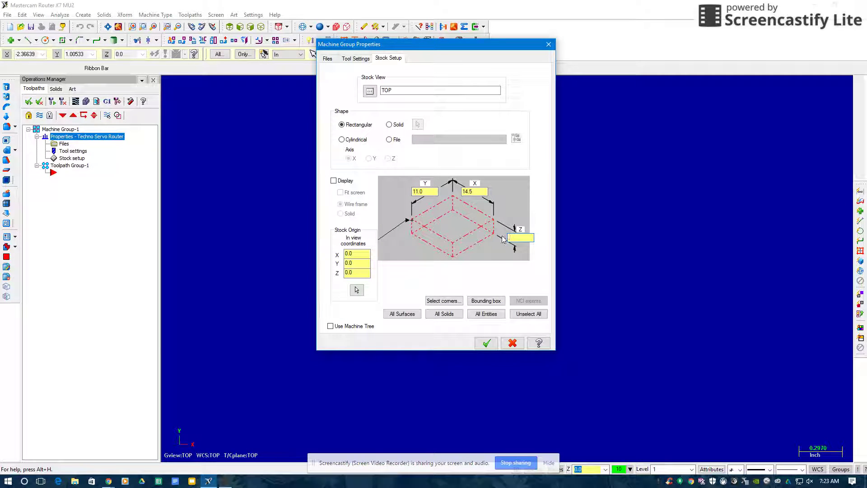
pyautogui.click(333, 181)
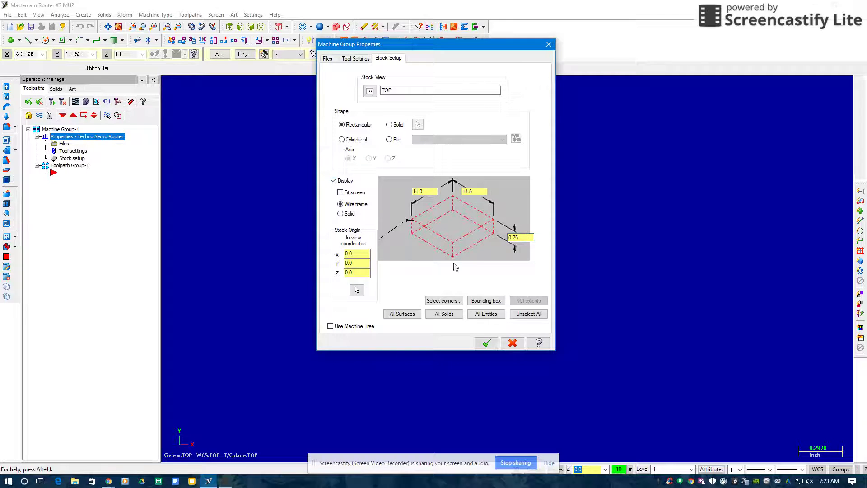
pyautogui.click(488, 344)
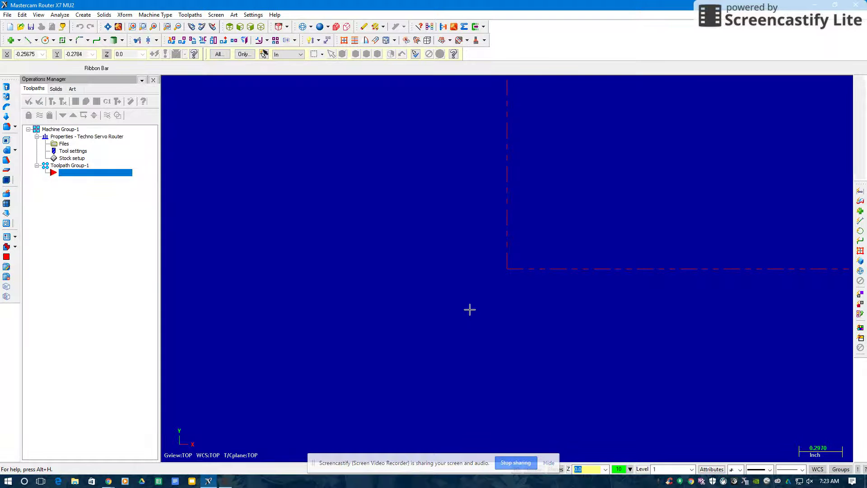
# Step: Show the coordinate axes through the origin
pyautogui.press('F9')
pyautogui.scroll(-1, 447, 222)
pyautogui.scroll(-5, 433, 228)
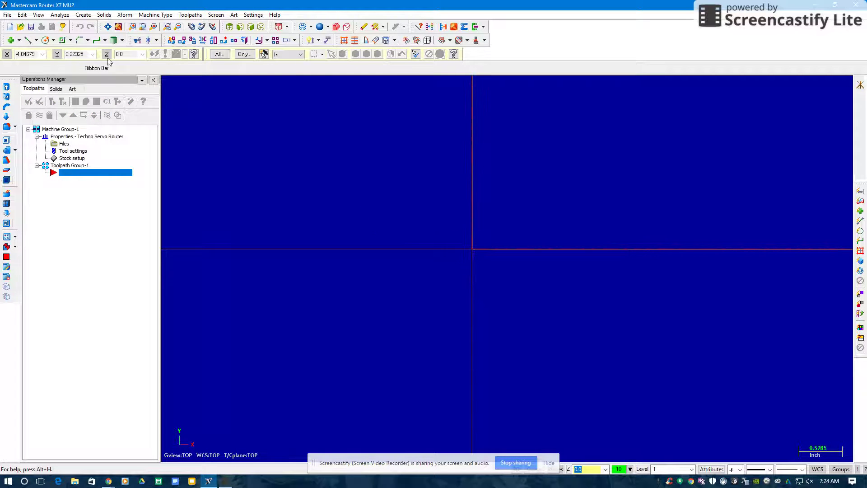
# Step: Create a rectangle 14.5 inches wide and 11 inches high, extending up and to the right from the origin
pyautogui.click(84, 15)
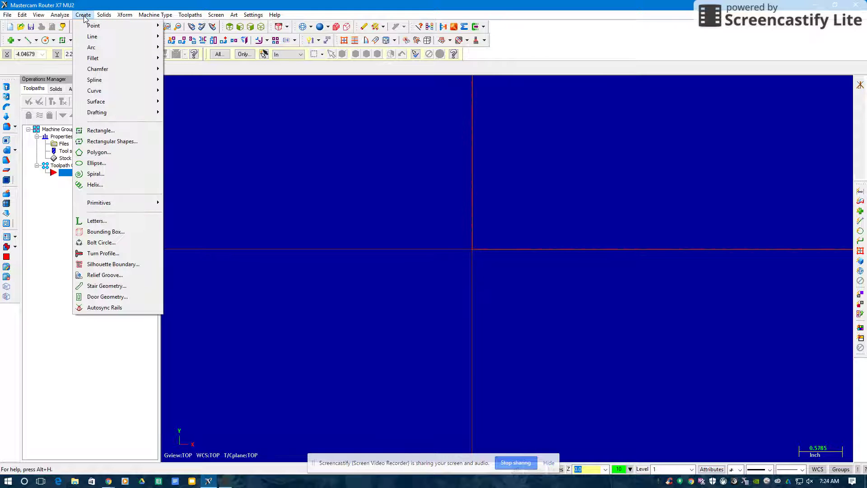
pyautogui.click(102, 131)
pyautogui.click(469, 252)
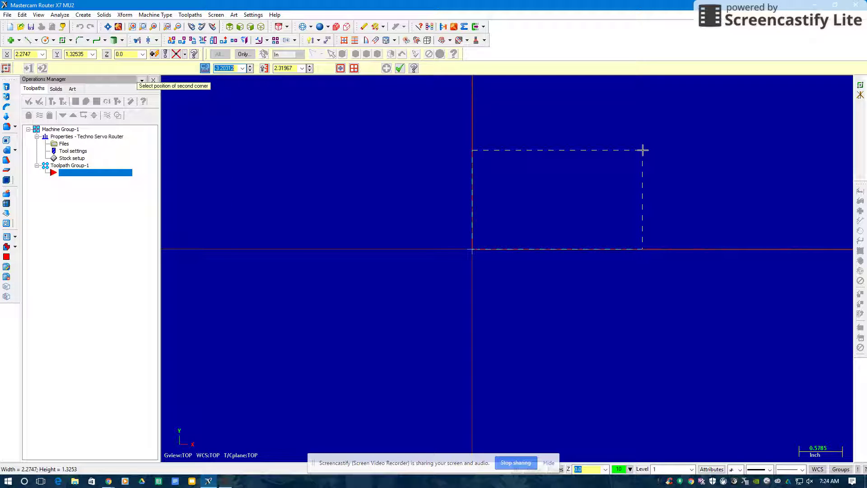
pyautogui.write('14.5')
pyautogui.click(297, 69)
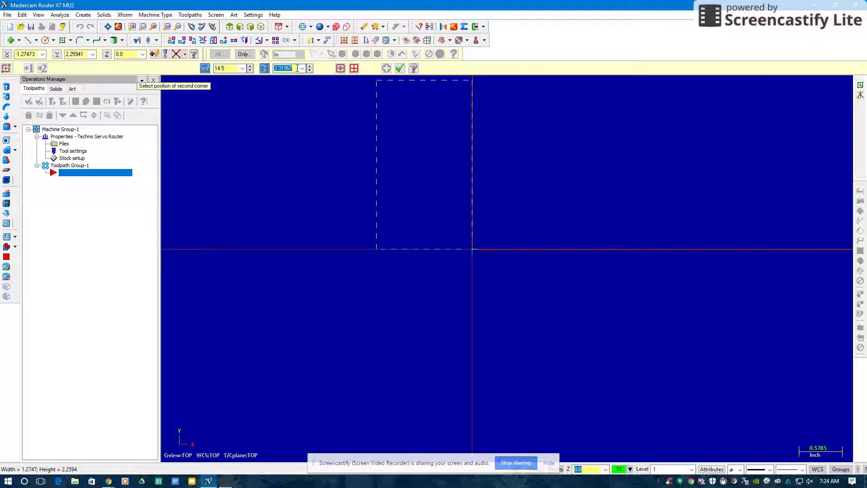
pyautogui.click(657, 111)
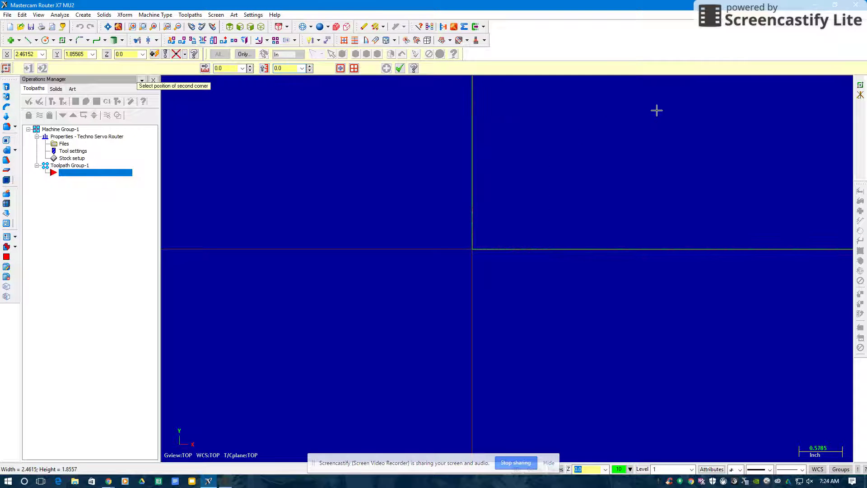
pyautogui.click(400, 69)
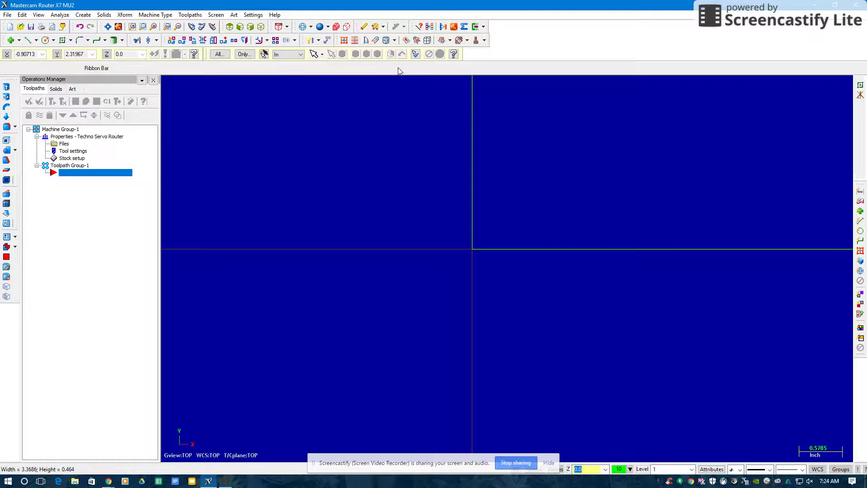
# Step: Fillet all four corners of the rectangle with a 2.0 inch radius
pyautogui.click(108, 27)
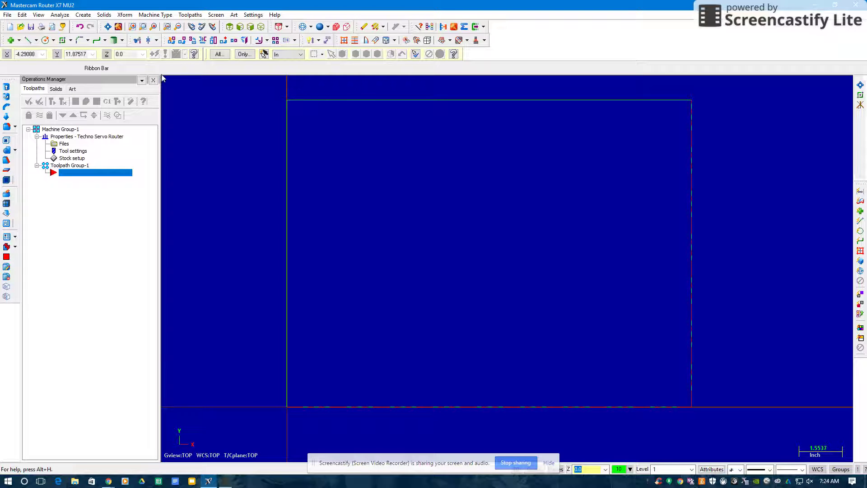
pyautogui.click(80, 39)
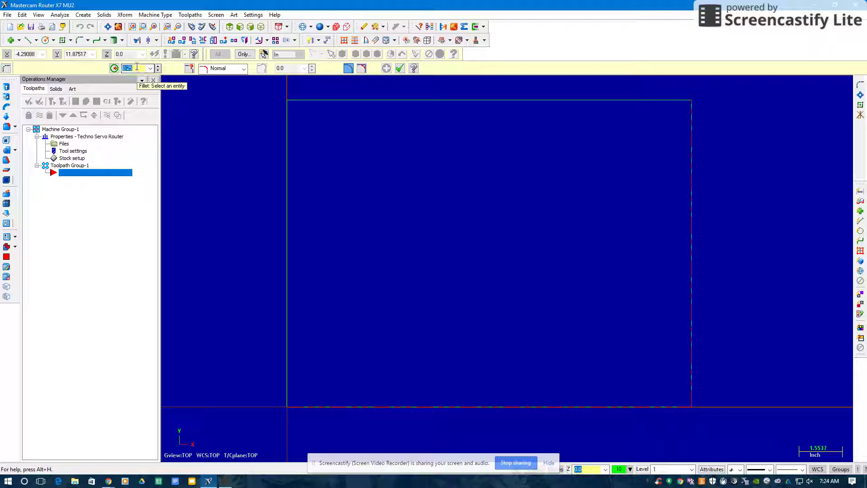
pyautogui.write('2.0')
pyautogui.click(287, 146)
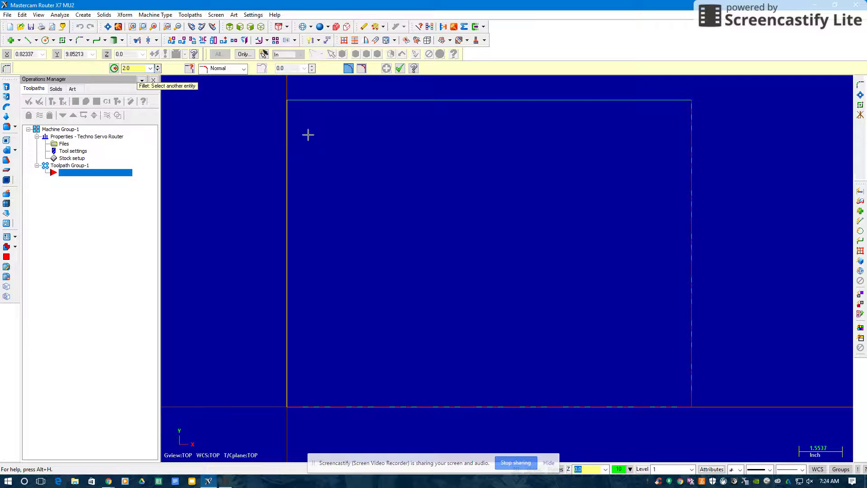
pyautogui.click(357, 102)
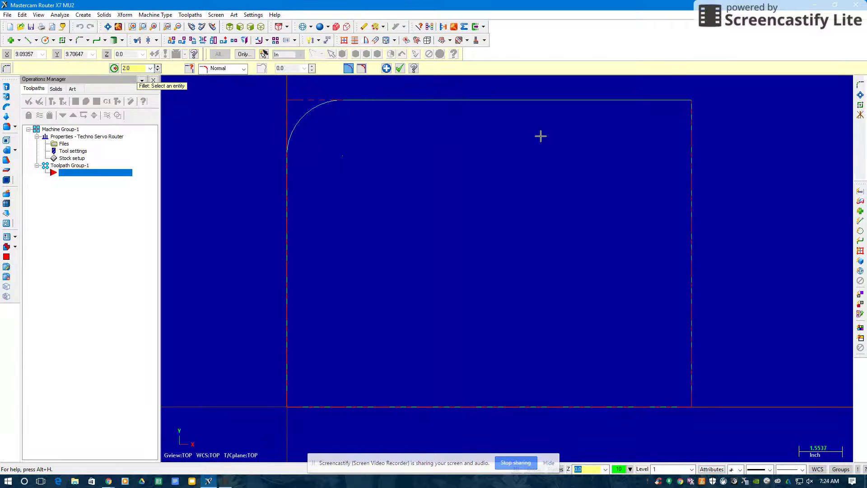
pyautogui.click(606, 100)
pyautogui.click(686, 163)
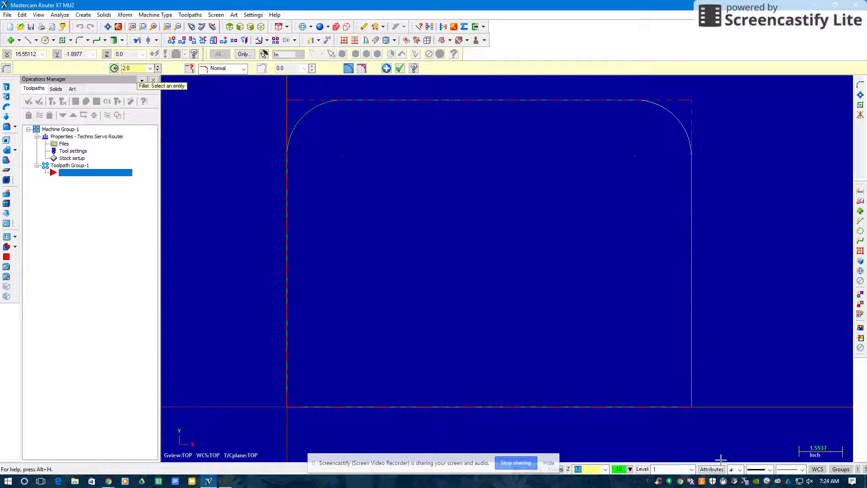
pyautogui.click(692, 383)
pyautogui.click(650, 406)
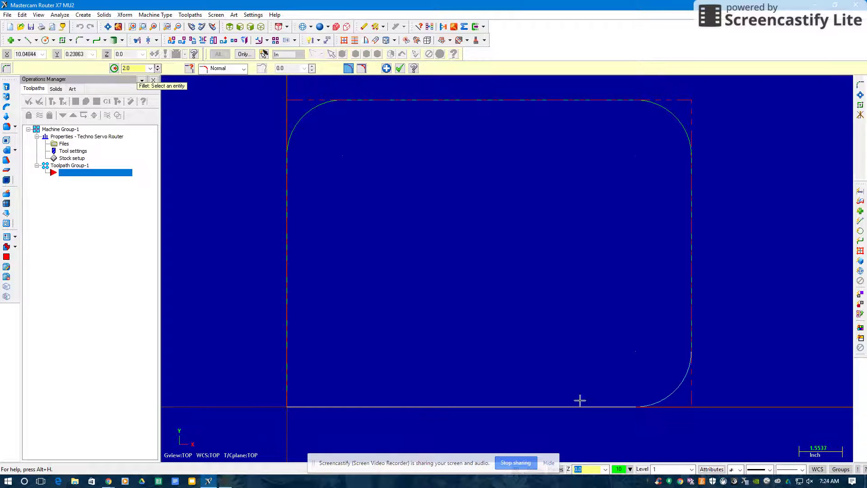
pyautogui.click(381, 406)
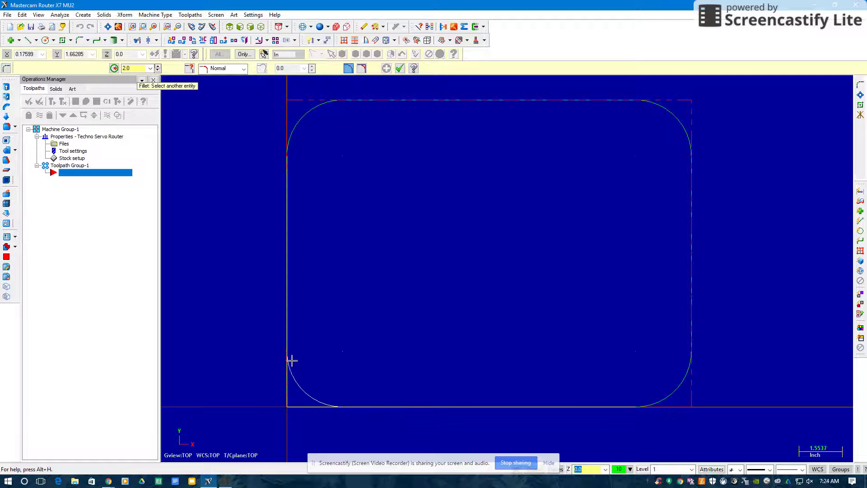
pyautogui.click(291, 361)
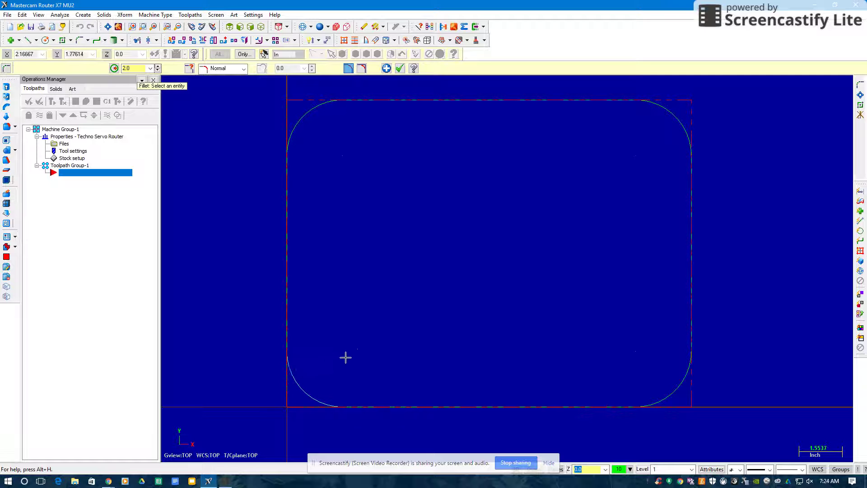
pyautogui.click(400, 69)
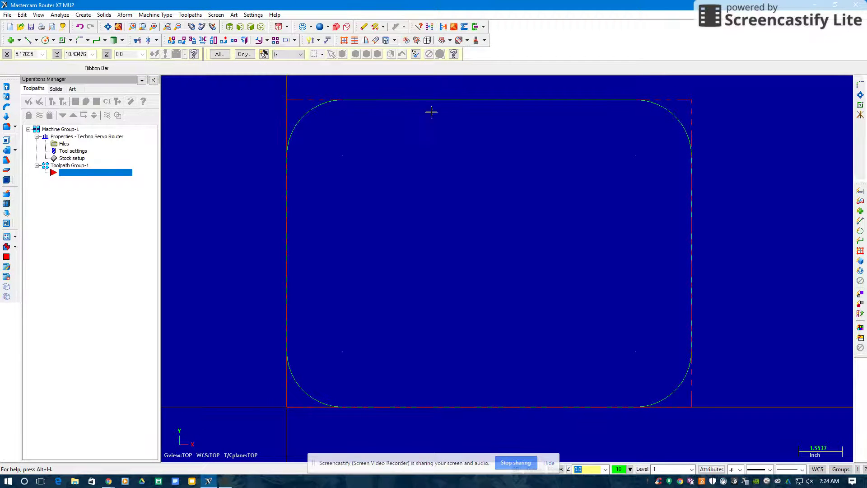
pyautogui.click(125, 15)
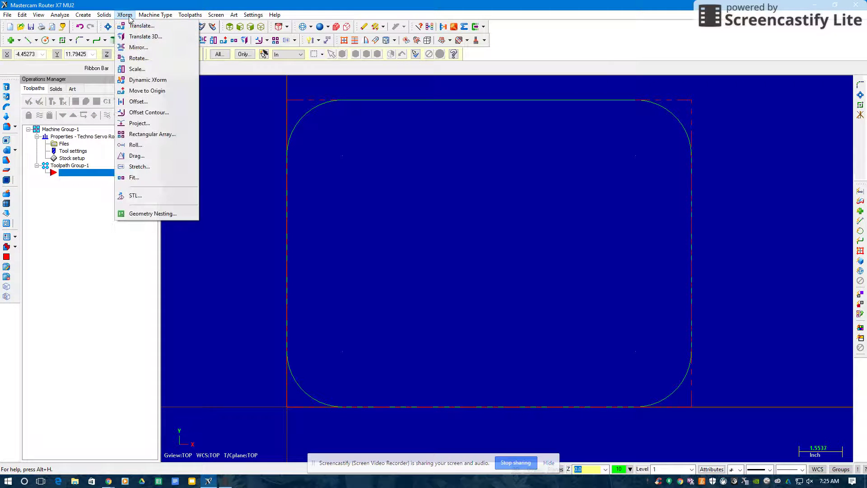
pyautogui.click(145, 102)
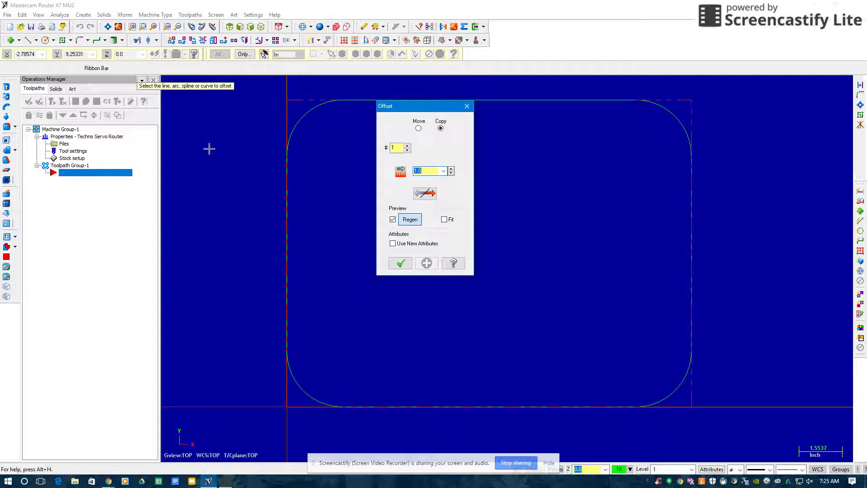
pyautogui.click(401, 263)
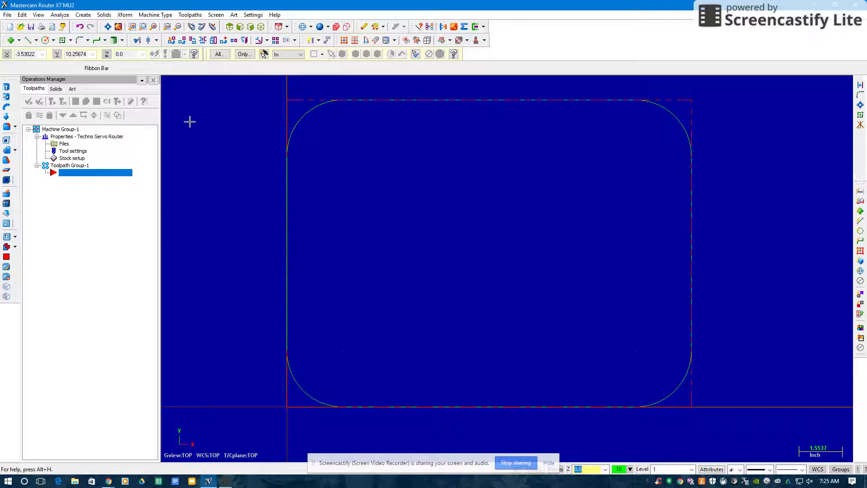
# Step: Offset the whole rounded contour 1 inch inward as a sharp-corner copy, and clear the transform colors
pyautogui.click(124, 15)
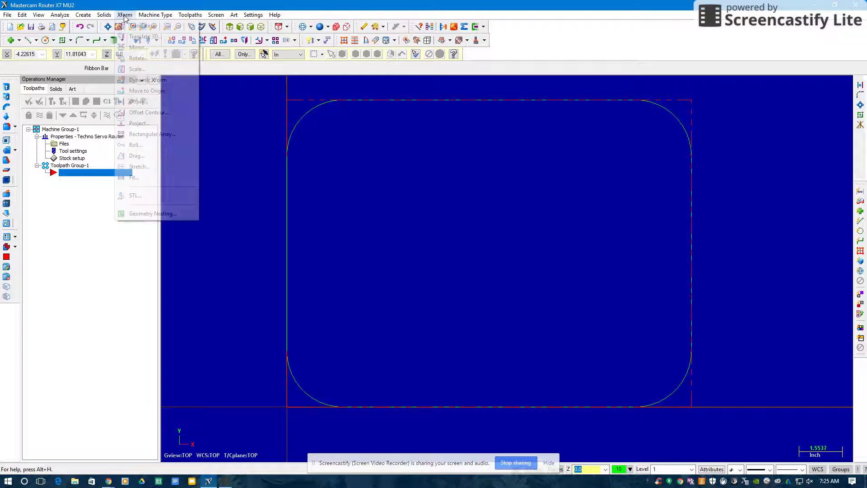
pyautogui.click(148, 113)
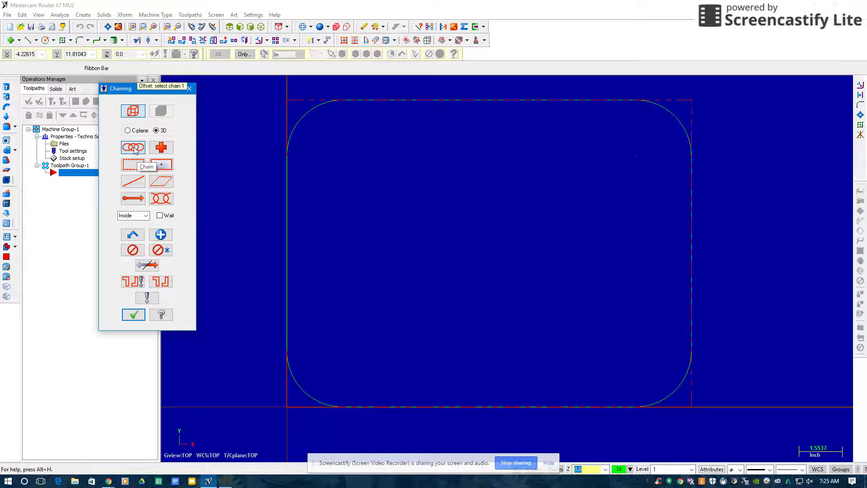
pyautogui.click(304, 117)
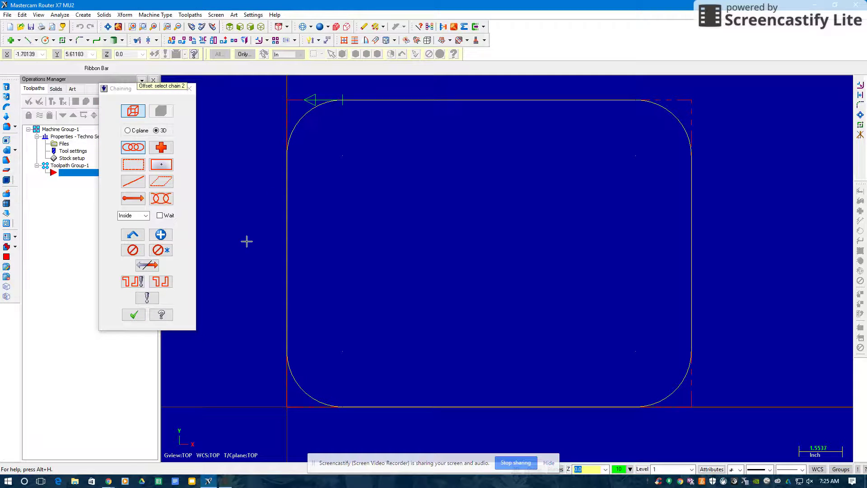
pyautogui.click(134, 315)
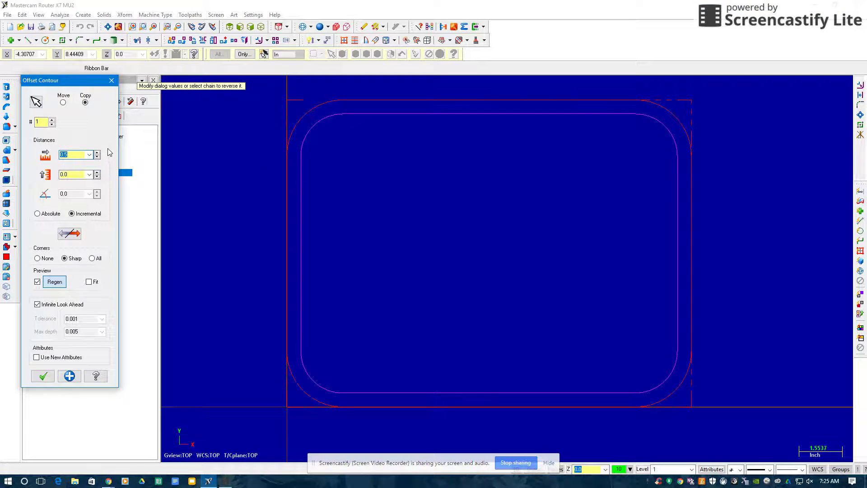
pyautogui.write('1')
pyautogui.click(43, 378)
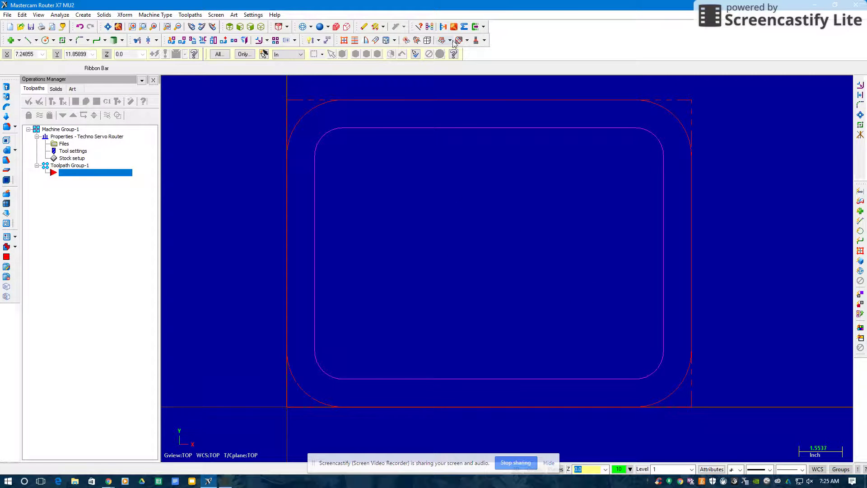
pyautogui.click(430, 28)
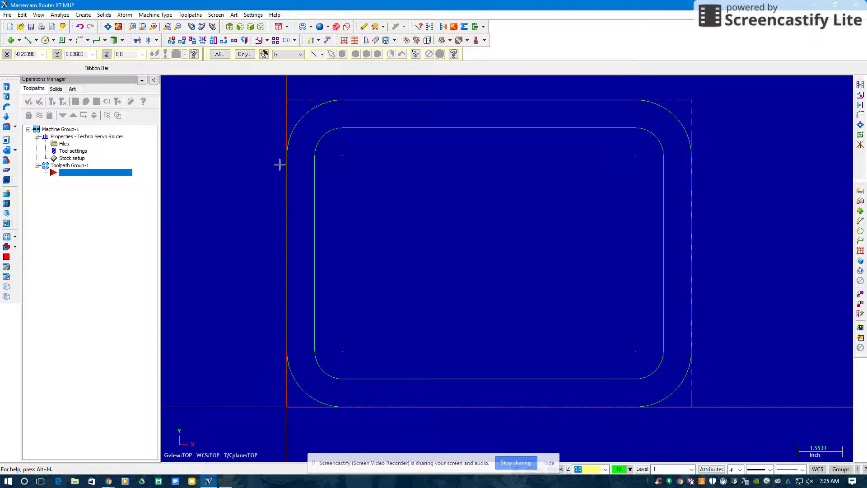
# Step: Start a Contour toolpath with the NC name T and chain the inner rounded contour from its upper edge
pyautogui.click(185, 15)
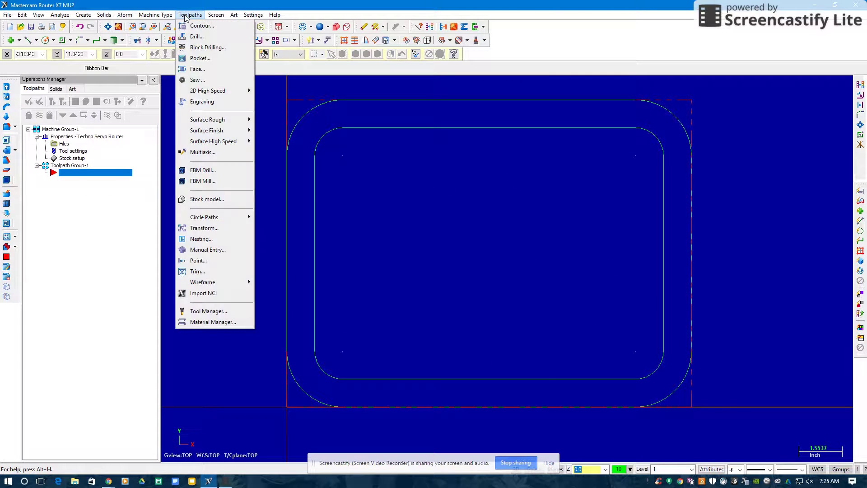
pyautogui.click(202, 26)
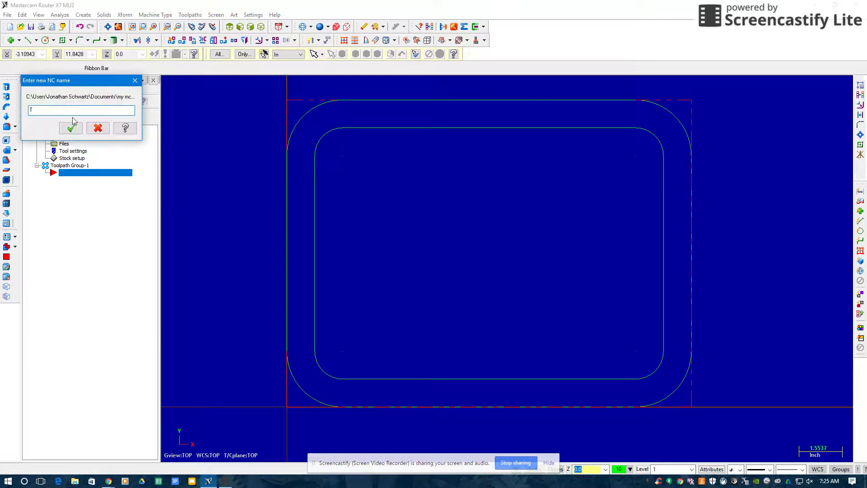
pyautogui.write('T')
pyautogui.click(71, 128)
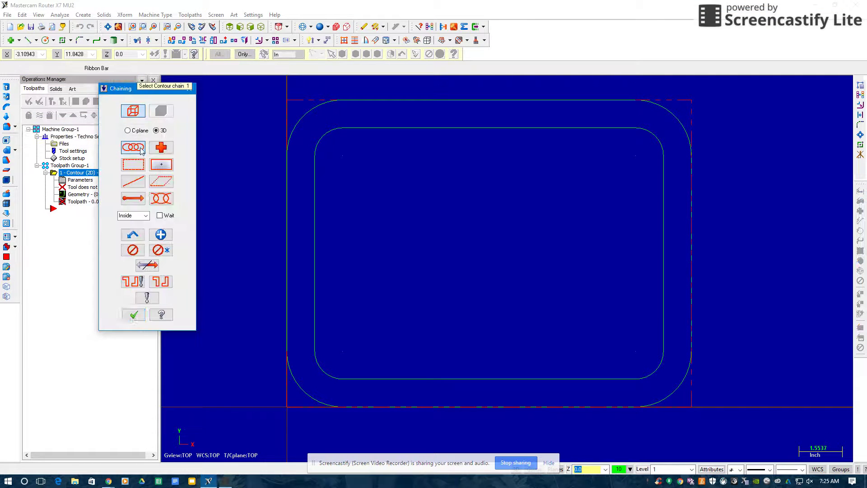
pyautogui.click(356, 130)
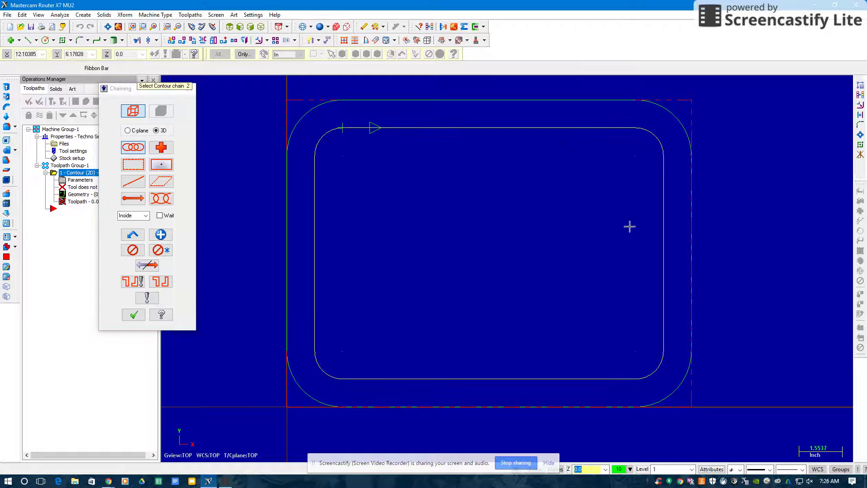
pyautogui.click(135, 317)
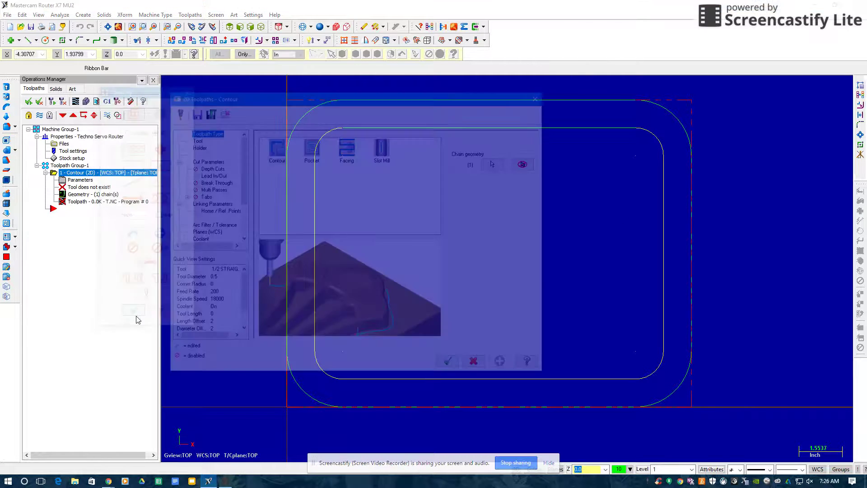
# Step: Choose the 1/4 STRAIGHT BIT from the router tool library for the contour toolpath
pyautogui.click(193, 139)
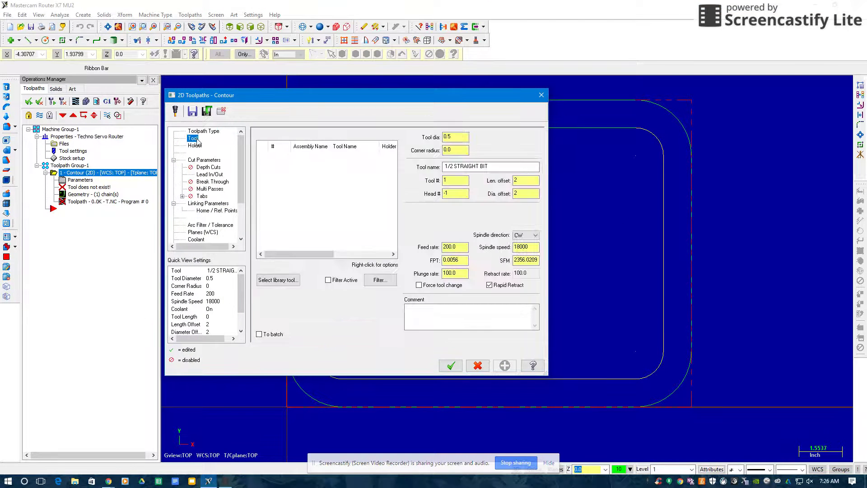
pyautogui.click(279, 280)
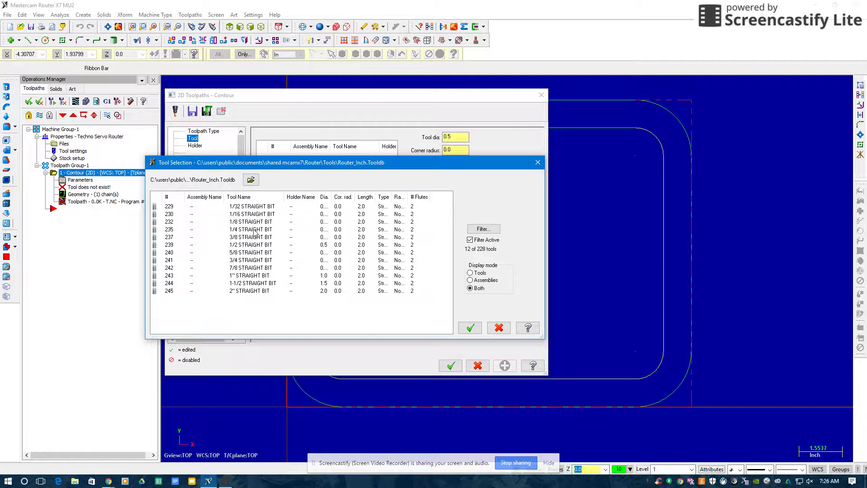
pyautogui.click(256, 231)
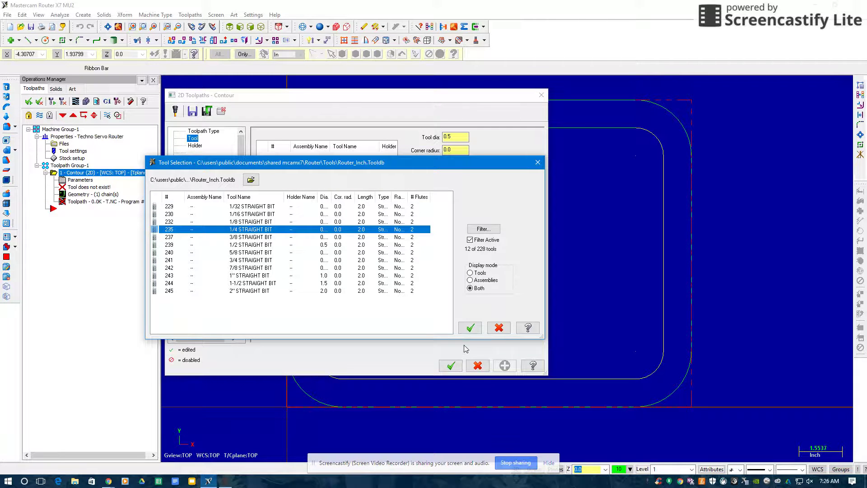
pyautogui.click(470, 327)
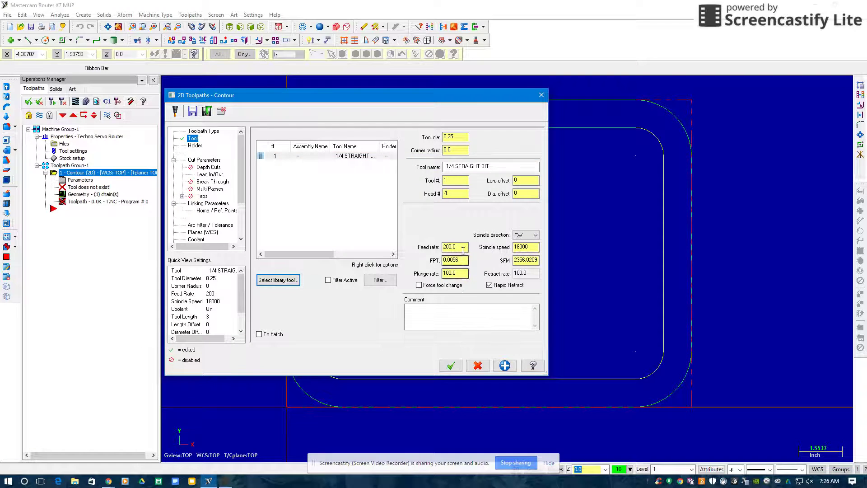
# Step: Set the tool's feed rate to 80 and its plunge rate to 40
pyautogui.moveTo(463, 249); pyautogui.dragTo(441, 248)
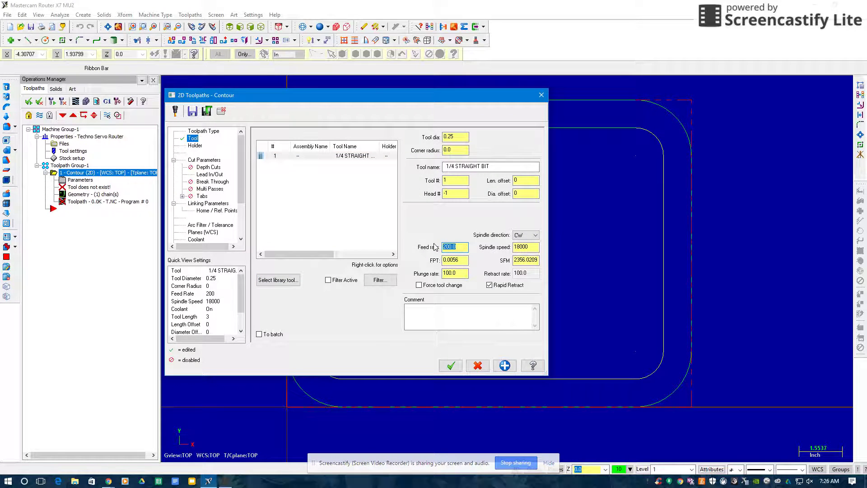
pyautogui.write('80')
pyautogui.doubleClick(458, 272)
pyautogui.write('40')
# Step: Set the compensation type to Off in the contour's cut parameters
pyautogui.click(197, 146)
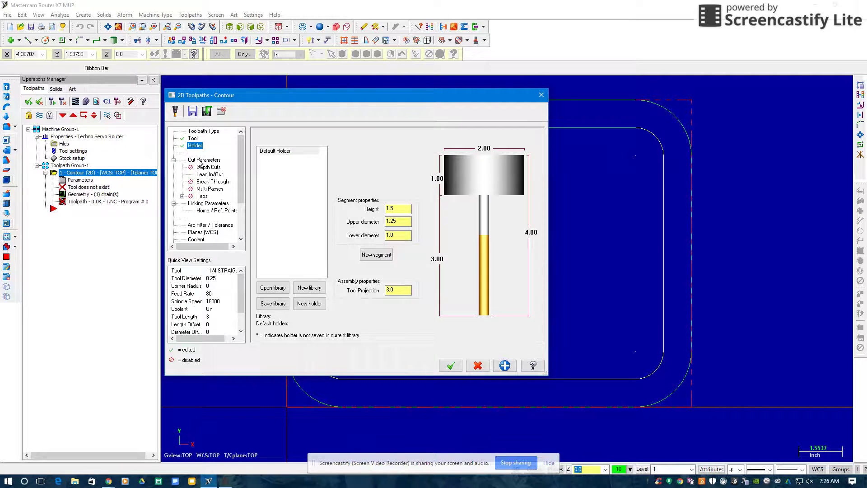
pyautogui.click(200, 162)
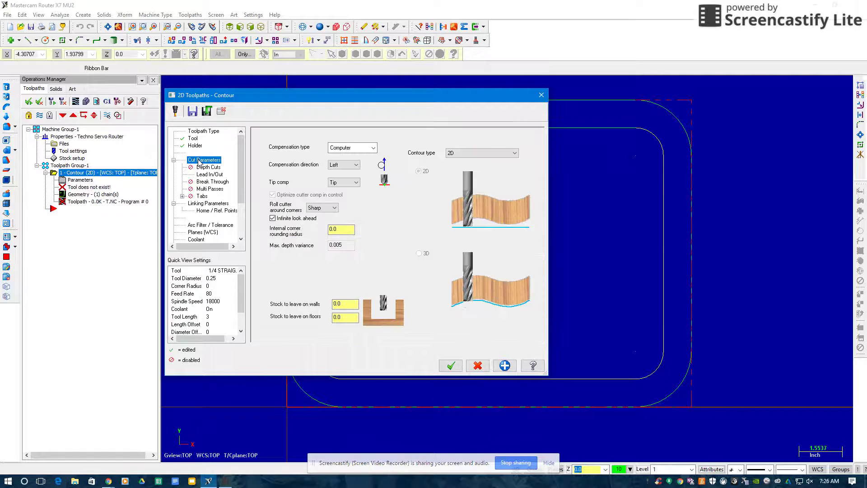
pyautogui.click(374, 148)
pyautogui.click(345, 189)
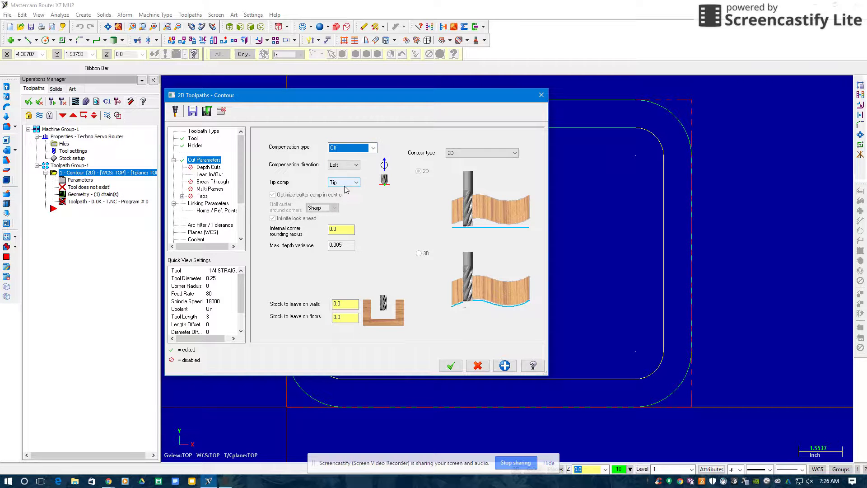
# Step: Enable depth cuts and disable lead in/out for the contour toolpath
pyautogui.click(206, 167)
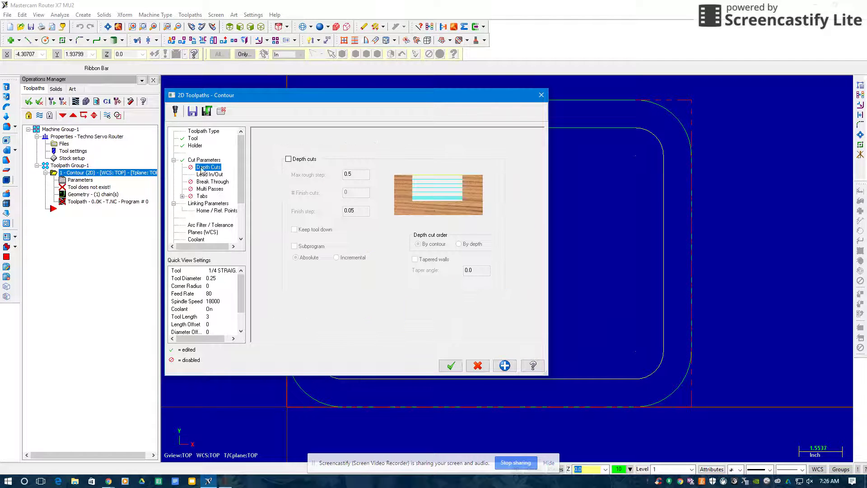
pyautogui.click(288, 159)
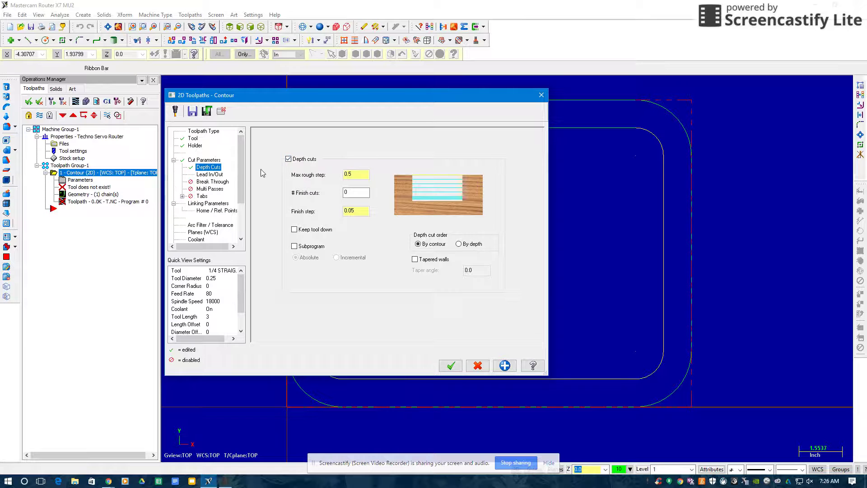
pyautogui.click(210, 174)
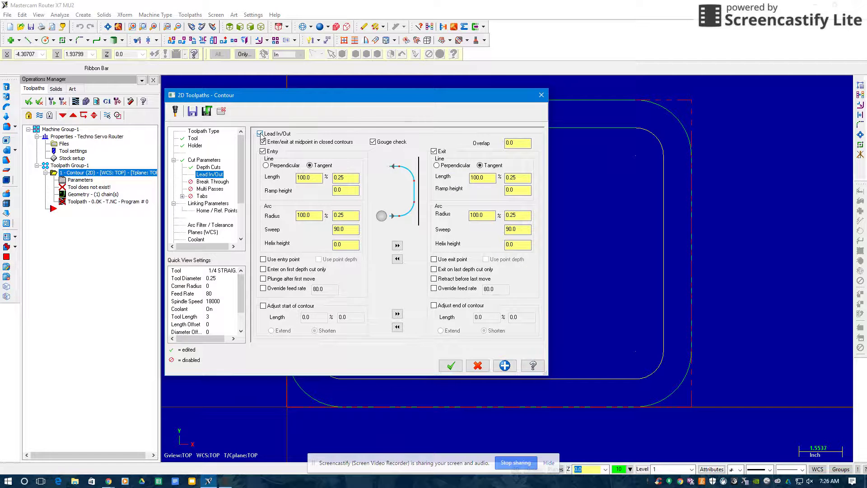
pyautogui.click(261, 133)
# Step: Set the linking depth to absolute with a value of -0.15, and generate the contour toolpath
pyautogui.click(214, 182)
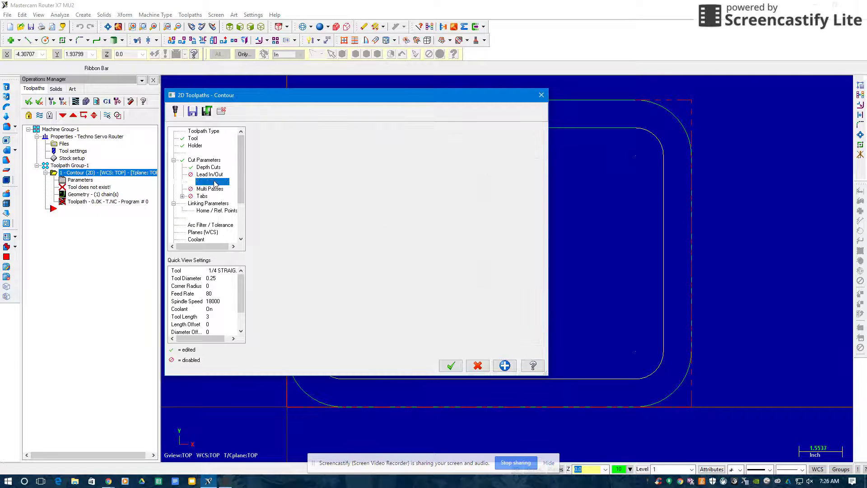
pyautogui.click(213, 189)
pyautogui.click(203, 197)
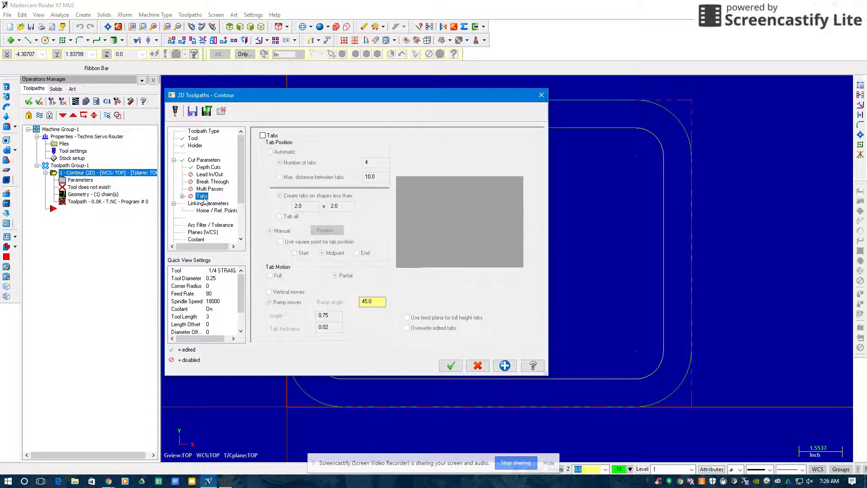
pyautogui.click(207, 203)
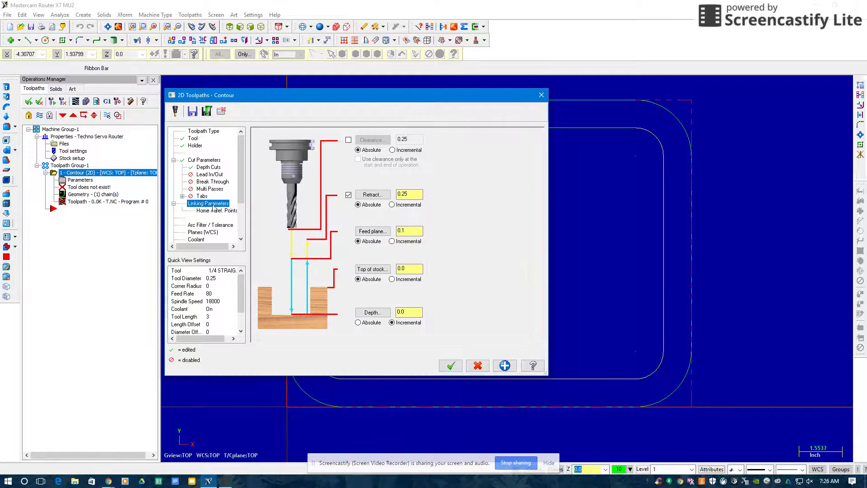
pyautogui.click(358, 323)
pyautogui.doubleClick(409, 312)
pyautogui.write('-.15')
pyautogui.click(505, 365)
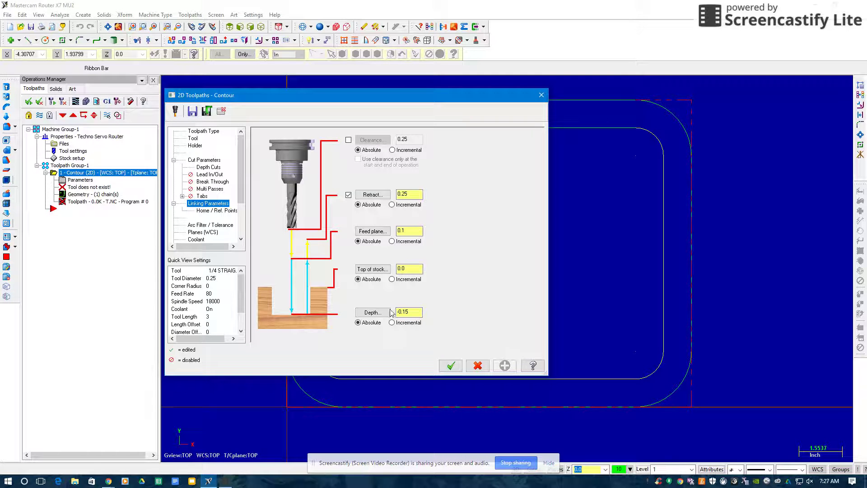
pyautogui.click(450, 365)
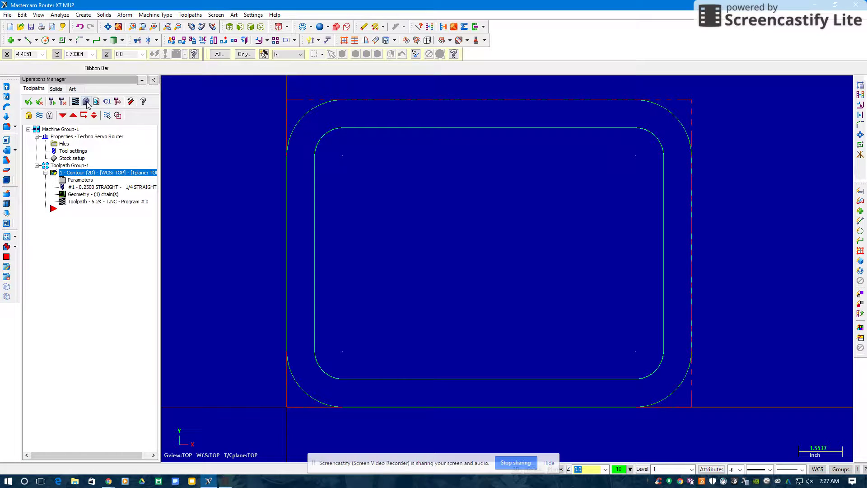
# Step: Verify the contour toolpath by running the cutting simulation in isometric view, inspect the cut groove, and close the simulator
pyautogui.click(86, 101)
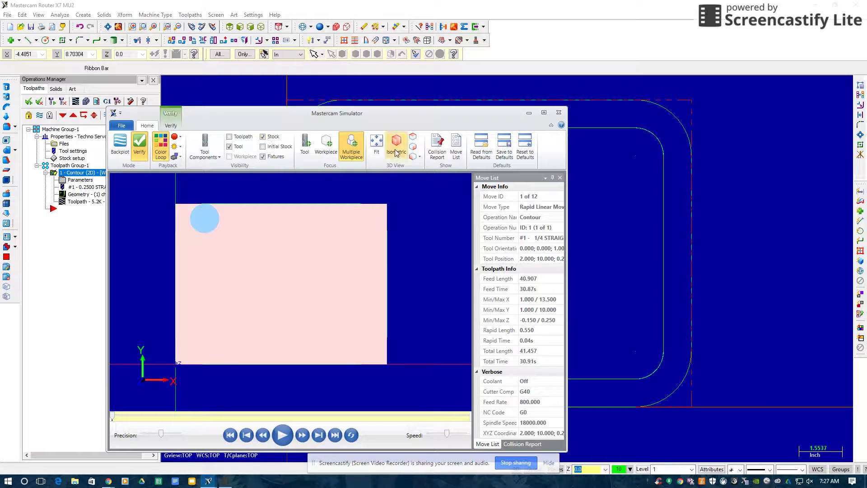
pyautogui.click(396, 151)
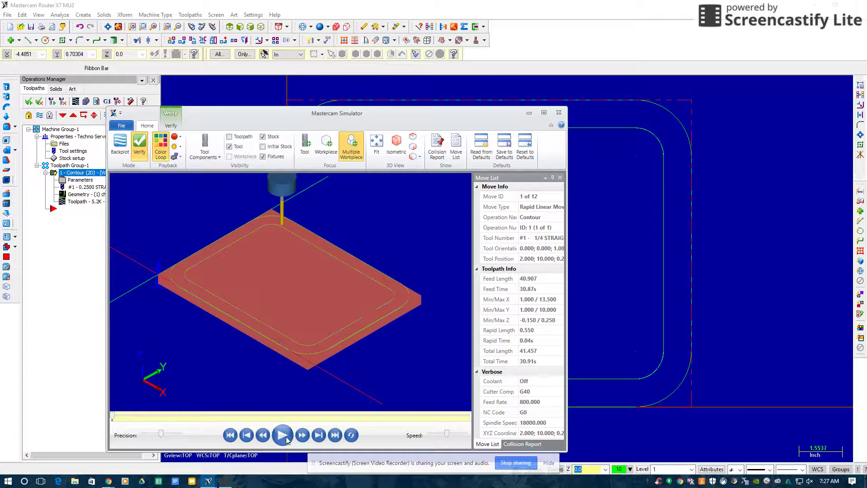
pyautogui.click(284, 435)
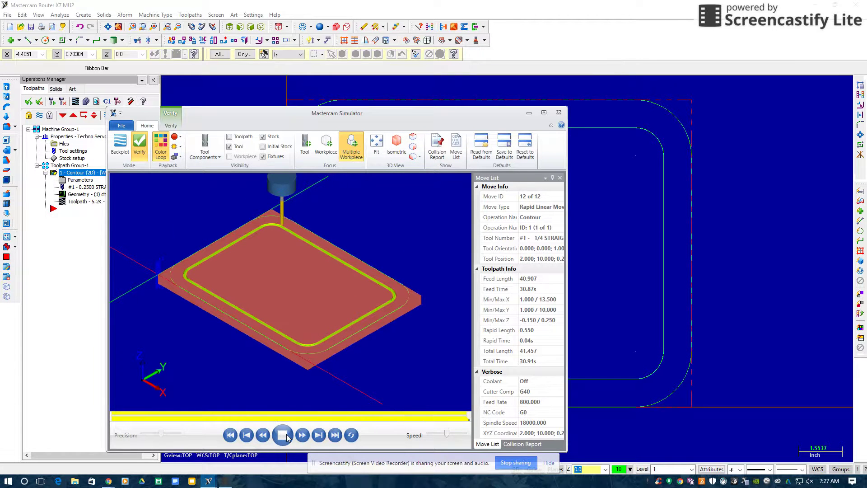
pyautogui.moveTo(362, 328)
pyautogui.mouseDown()
pyautogui.moveTo(373, 328)
pyautogui.moveTo(370, 319)
pyautogui.mouseUp()
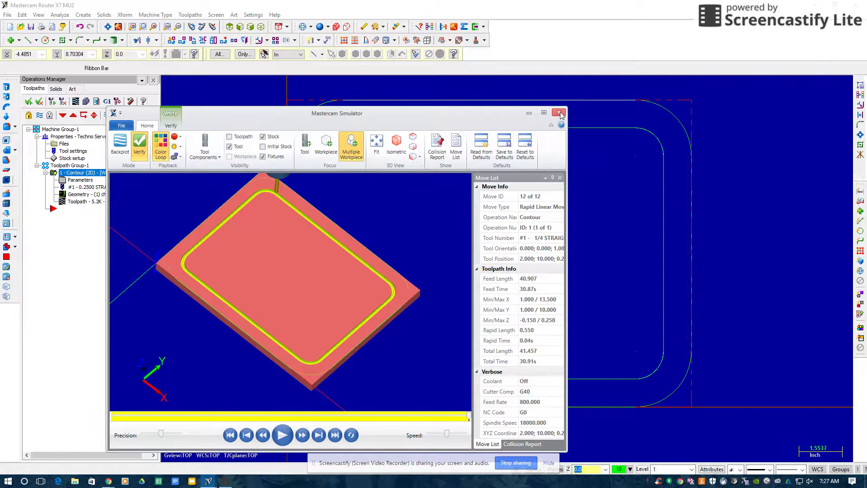
pyautogui.click(559, 113)
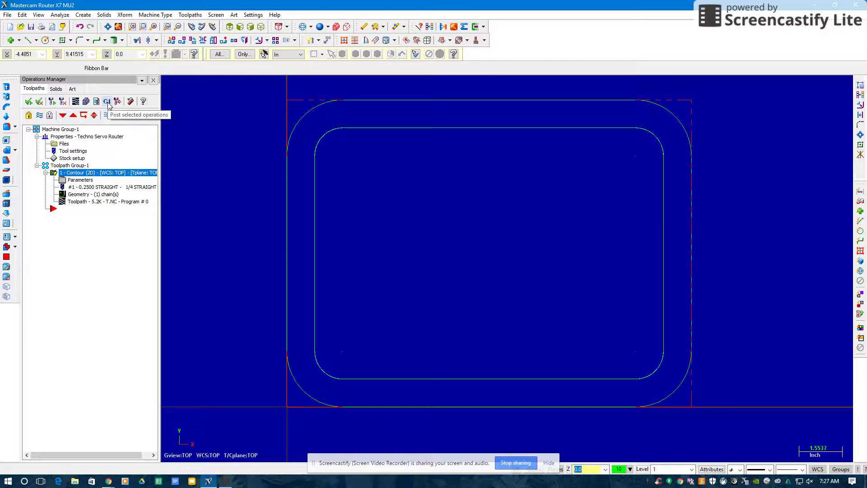
# Step: Post the contour operation as an NC file named JSBread145 on the Desktop, and close the code editor
pyautogui.click(107, 102)
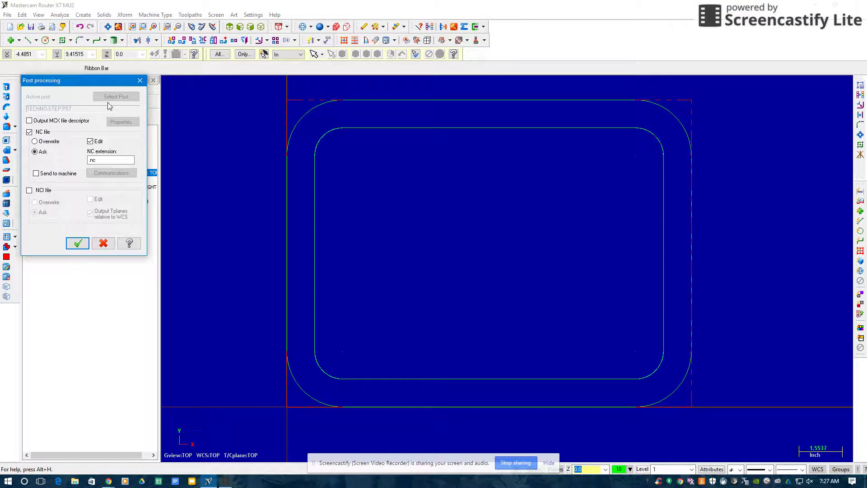
pyautogui.click(77, 244)
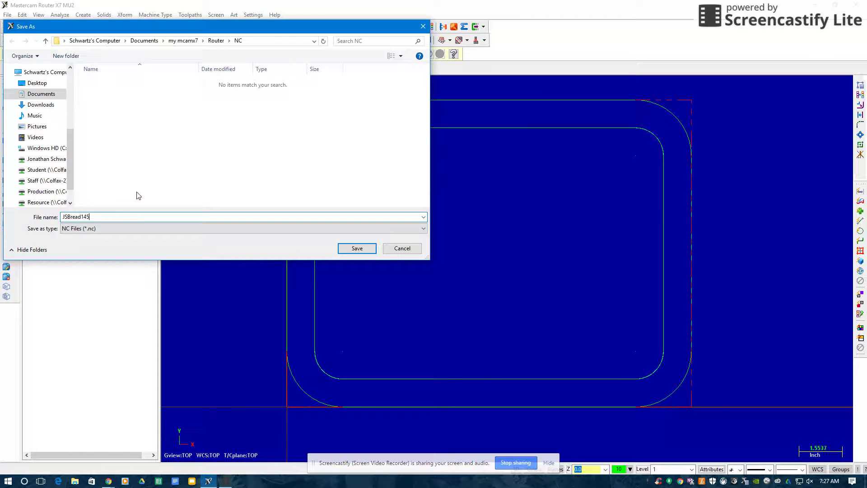
pyautogui.click(34, 83)
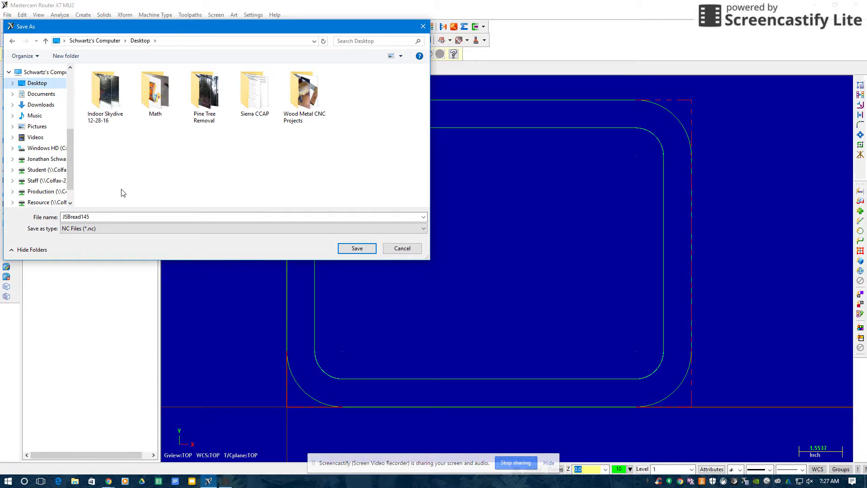
pyautogui.click(357, 248)
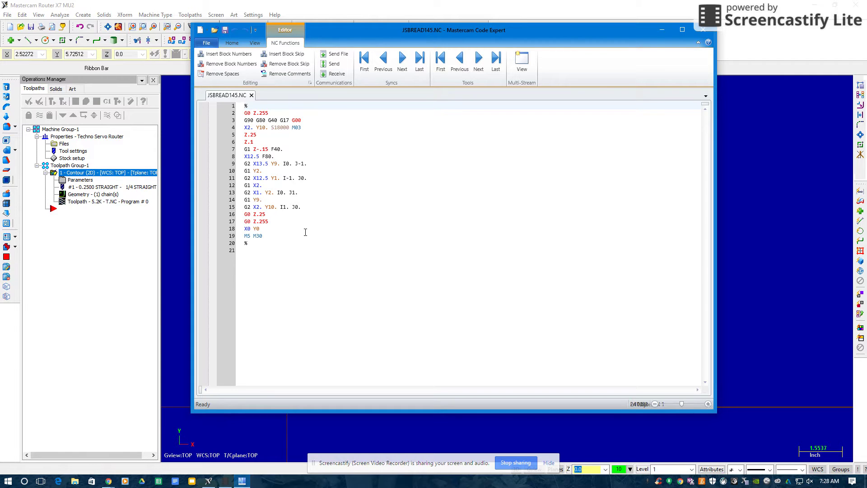
pyautogui.click(703, 29)
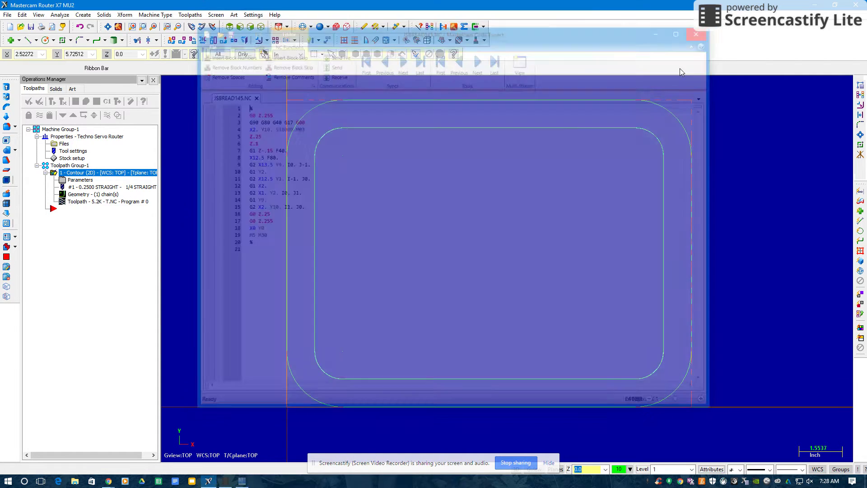